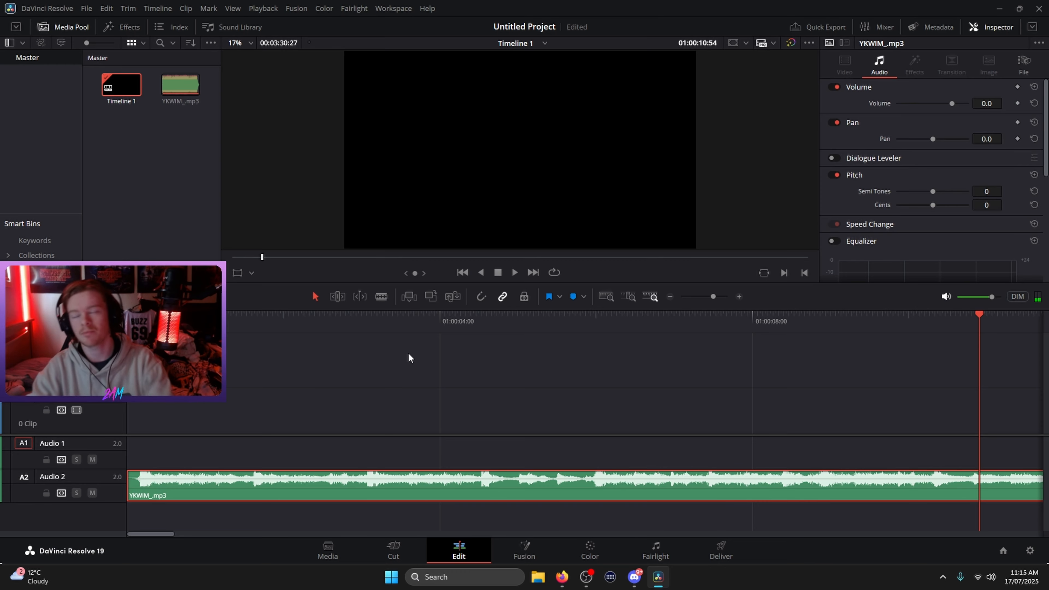
- Play the opening of the YKWIM_.mp3 song and compare the waveform peaks to locate its beats
key("Home")
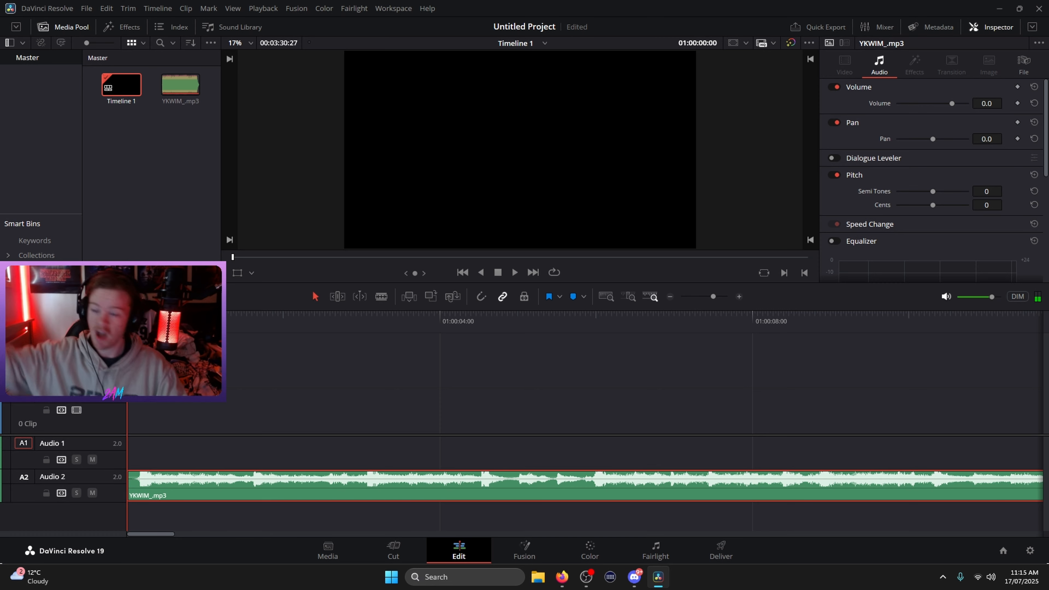
key("space")
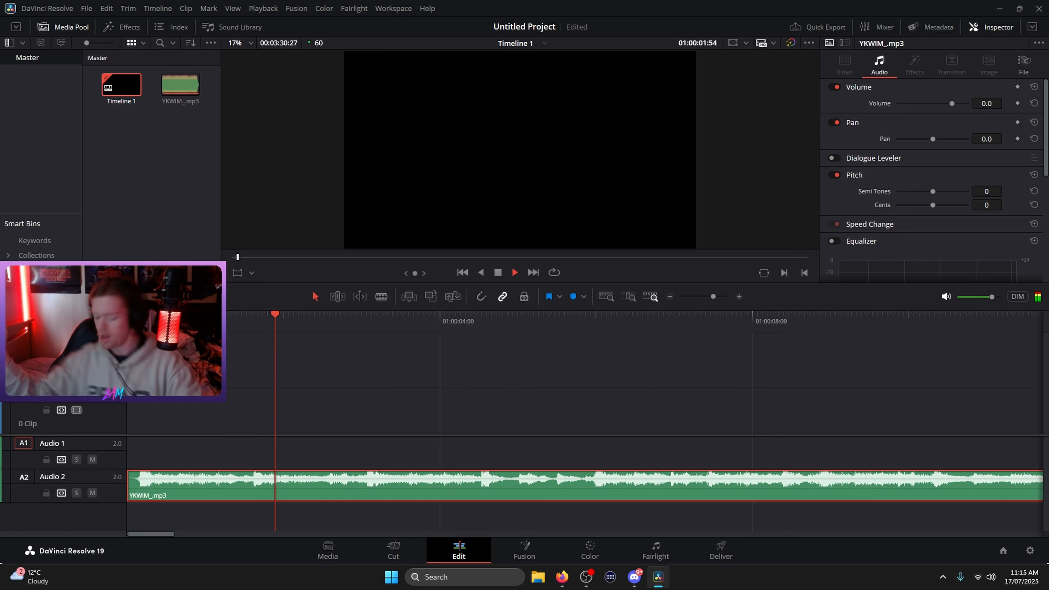
key("space")
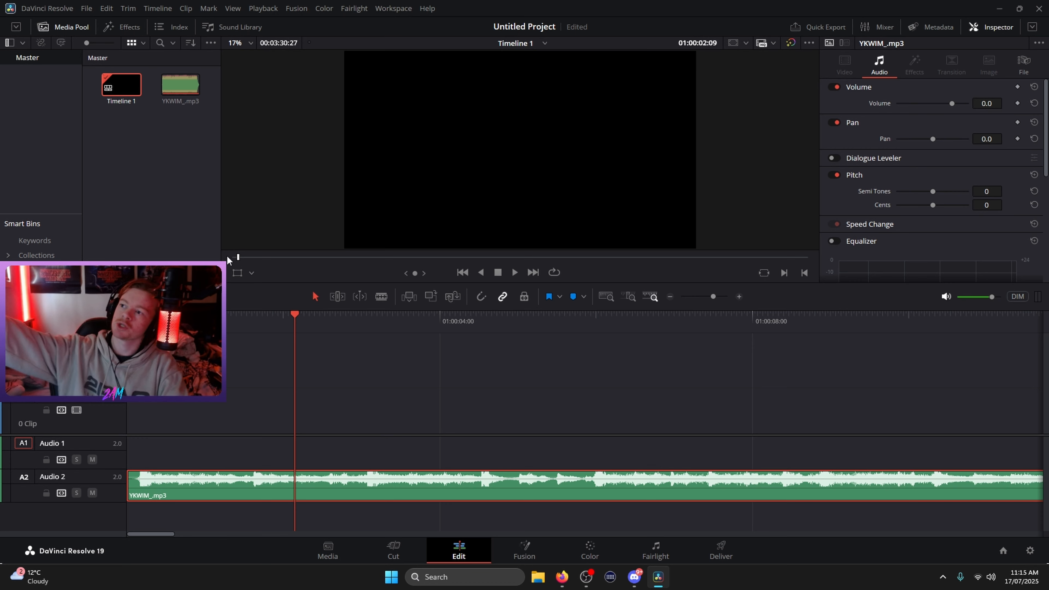
left_click(366, 319)
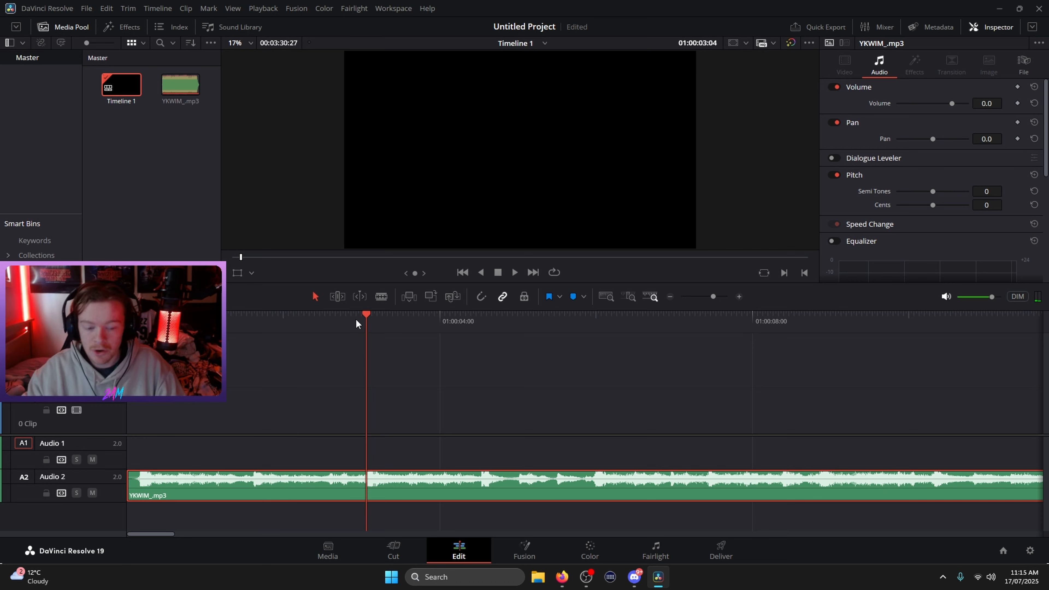
left_click(291, 330)
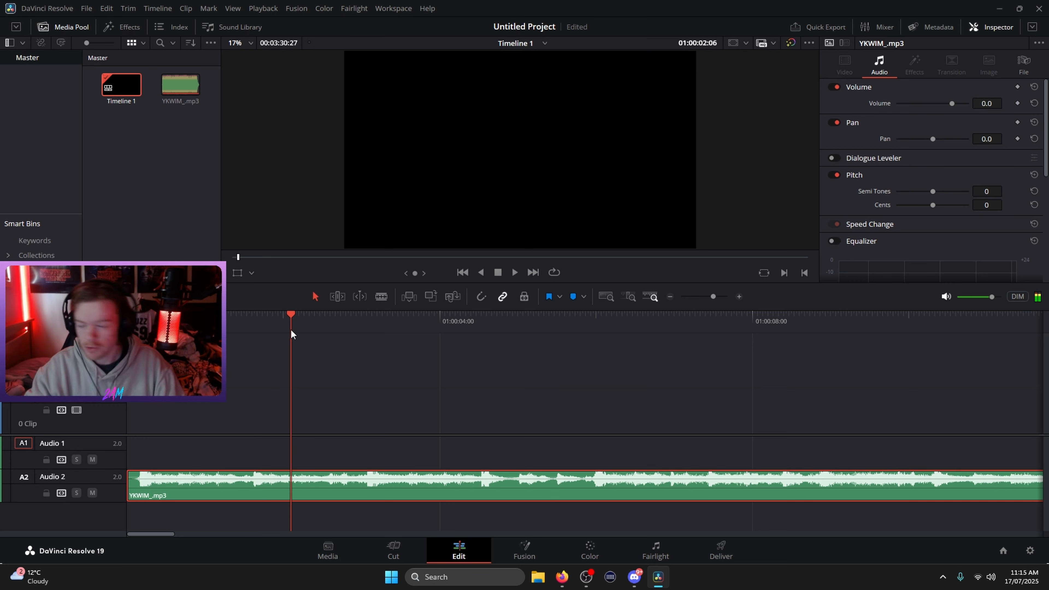
key("space")
key("space")
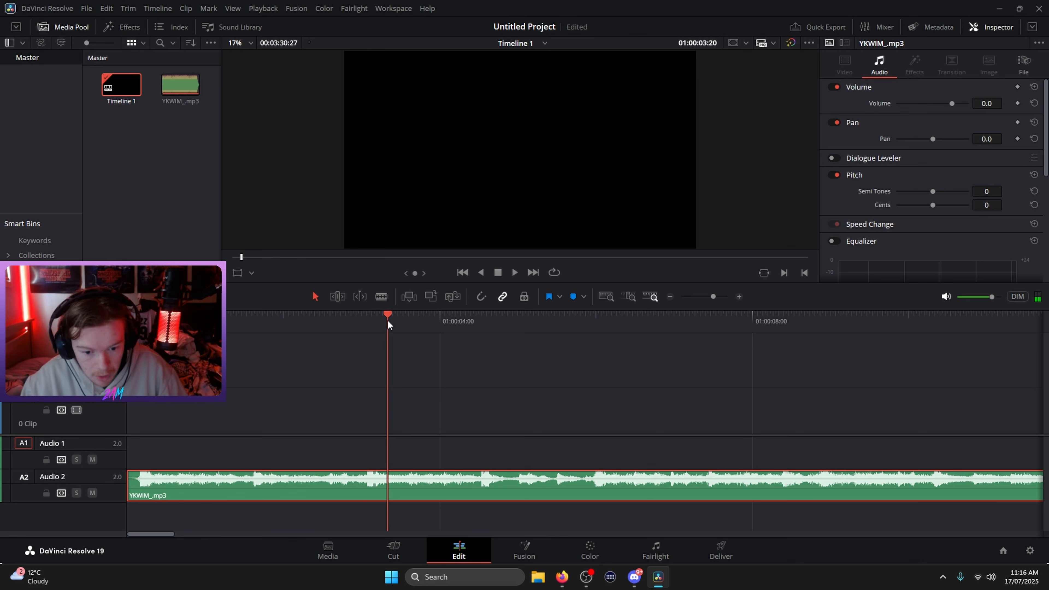
- Try adding a marker to the song at the 01:00:03:04 beat, and undo it
left_click_drag(387, 320, 367, 325)
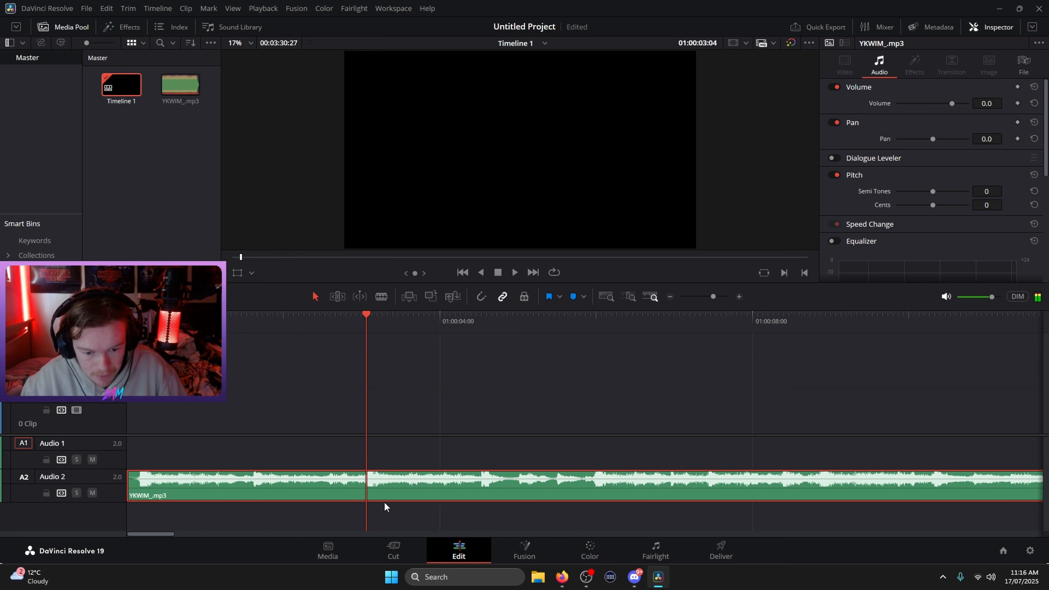
key("m")
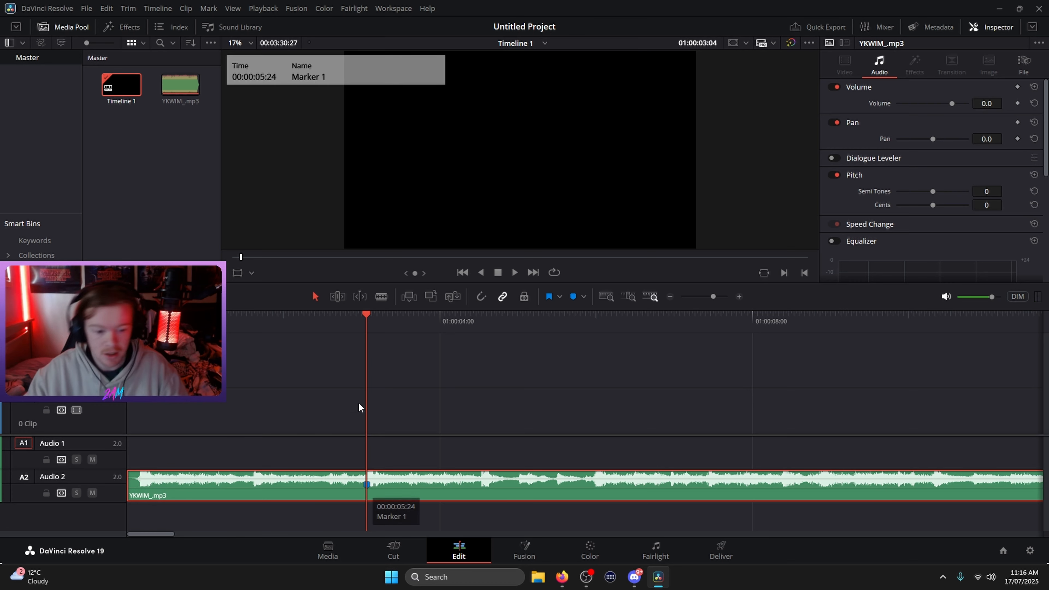
key("ctrl+z")
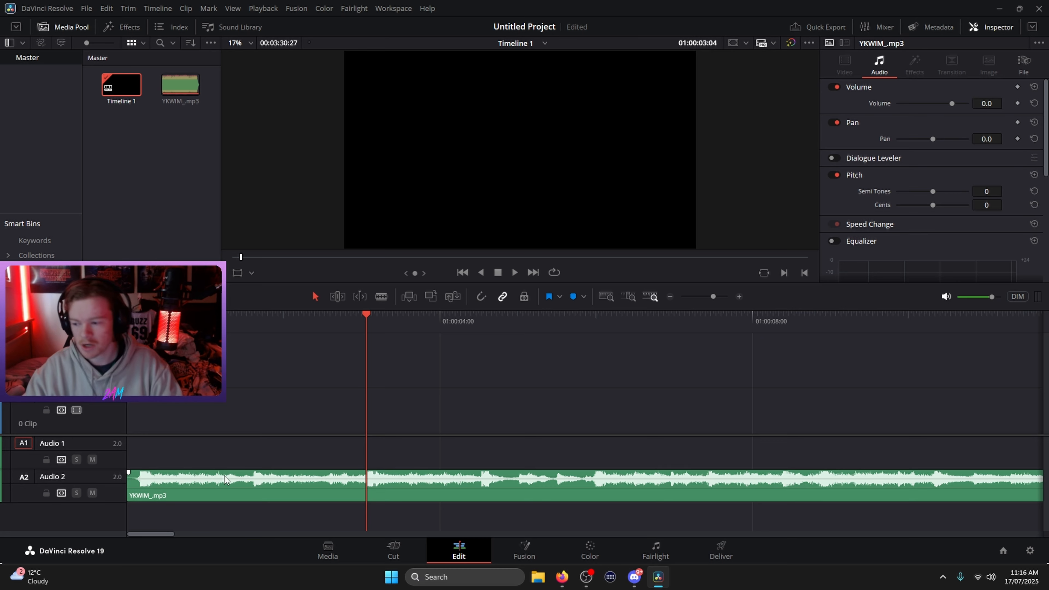
- Shift the song on Audio 2 to start just before 01:00:04:00 and mark its first beat at 01:00:03:50
left_click_drag(208, 494, 494, 484)
left_click_drag(430, 337, 426, 341)
key("m")
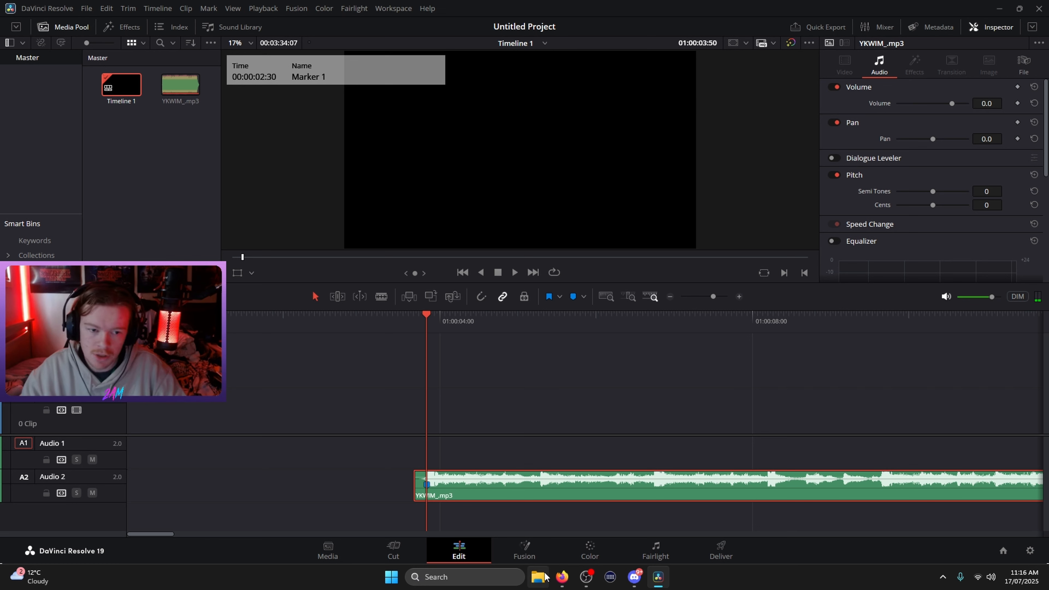
- Import the Fortnite 2025.07.17 - 10.51.12.02.DVR.mp4 recording from File Explorer into the media pool
left_click(538, 577)
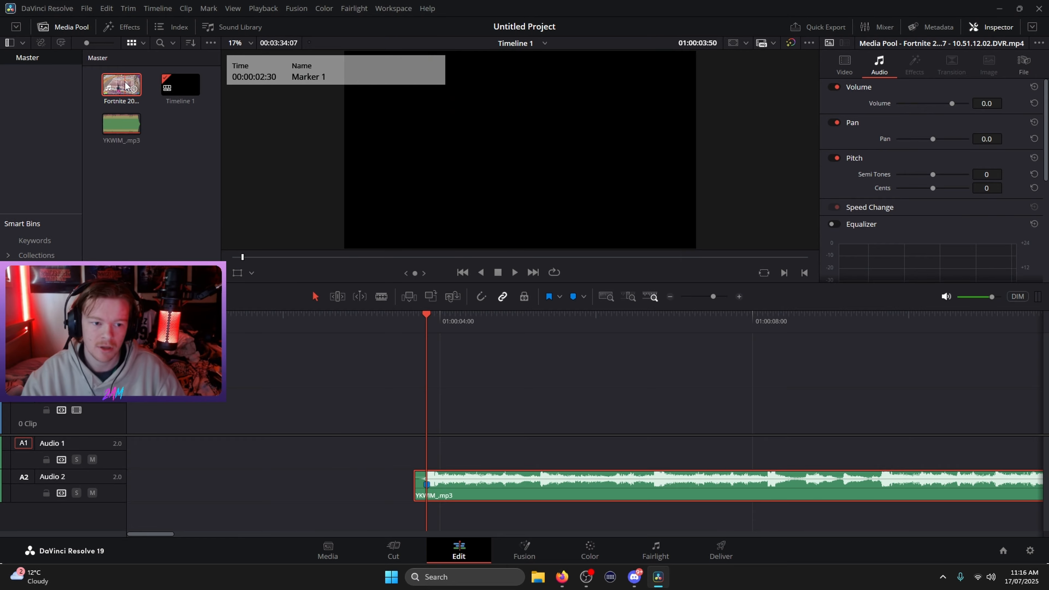
- Try placing the full Fortnite recording on the timeline above the song, and undo the placement
left_click_drag(121, 85, 673, 413)
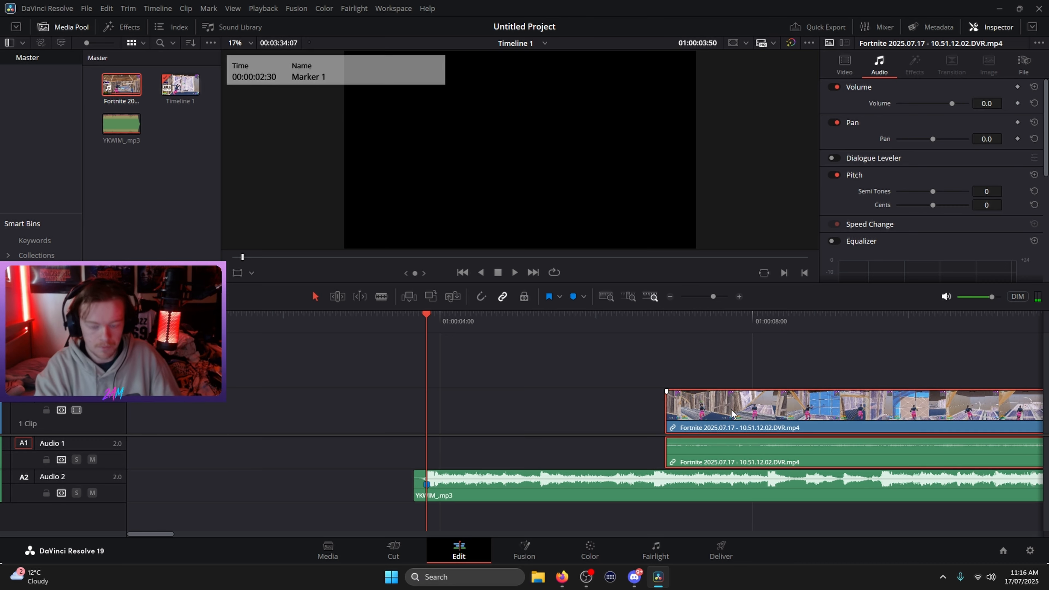
key("ctrl+z")
key("ctrl+z")
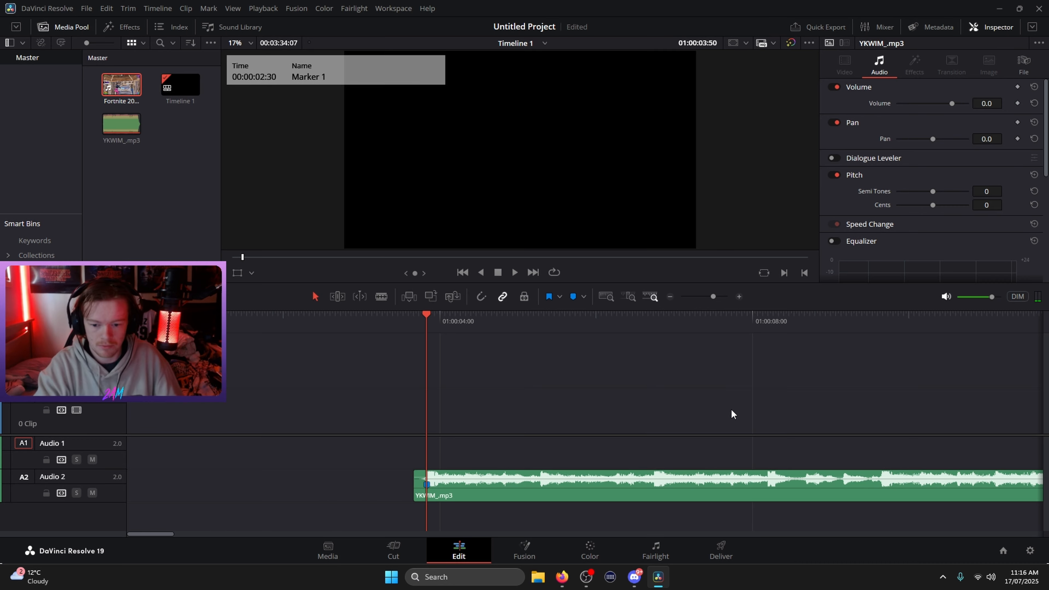
- Open the Fortnite recording in the source viewer and add a marker on the shot's impact frame at 00:00:43:018
double_click(121, 84)
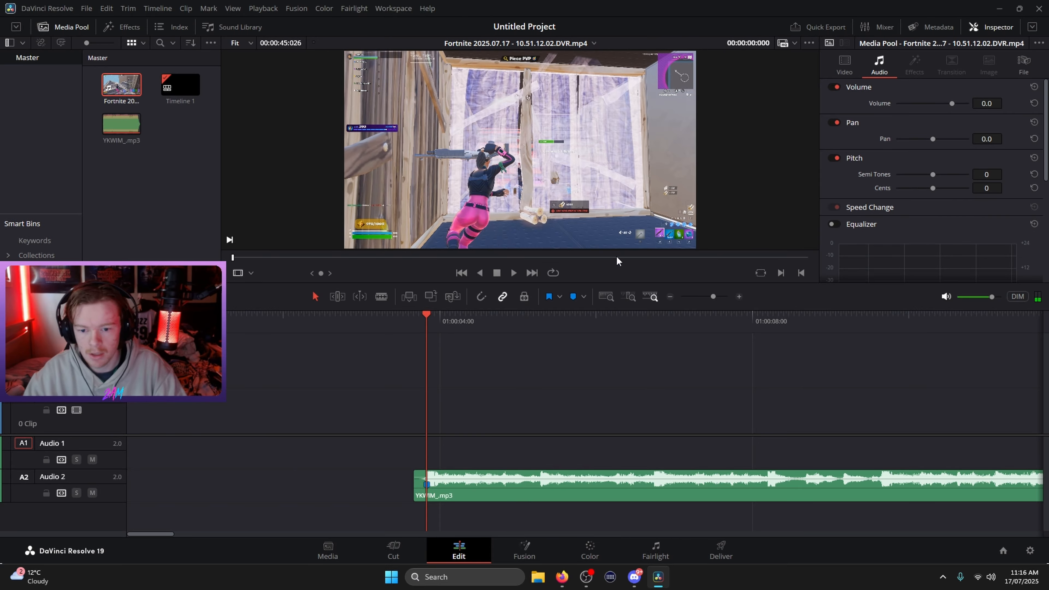
left_click_drag(616, 257, 777, 264)
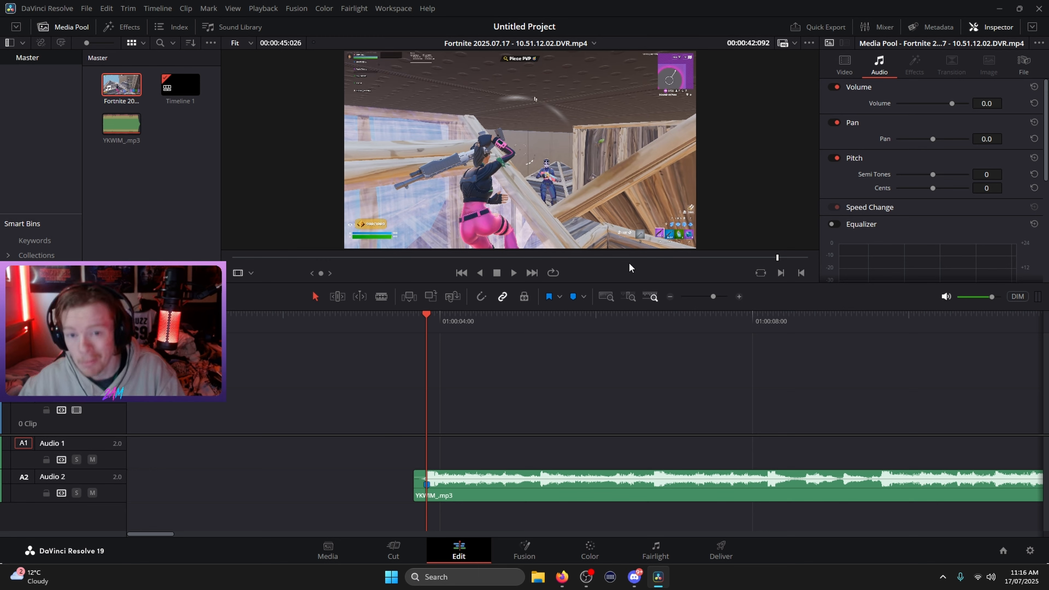
key("space")
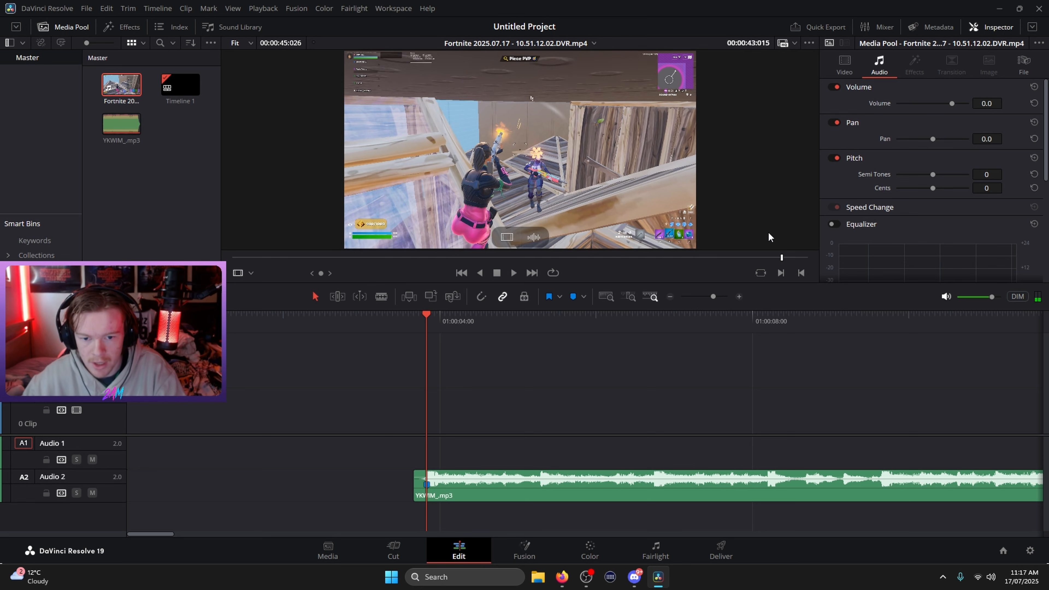
key("Right")
key("Right")
left_click_drag(518, 152, 521, 152)
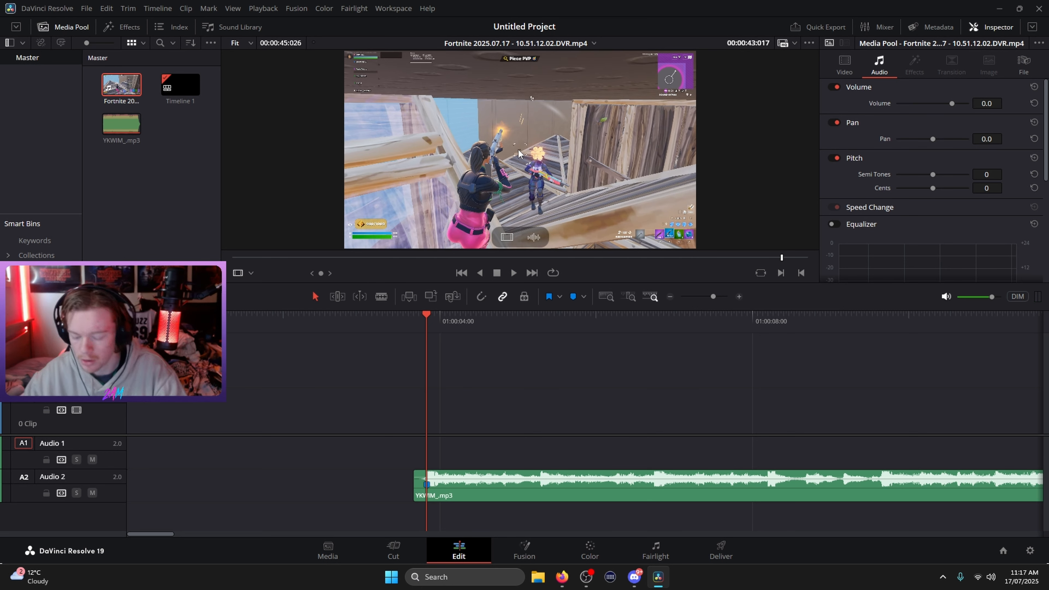
key("Right")
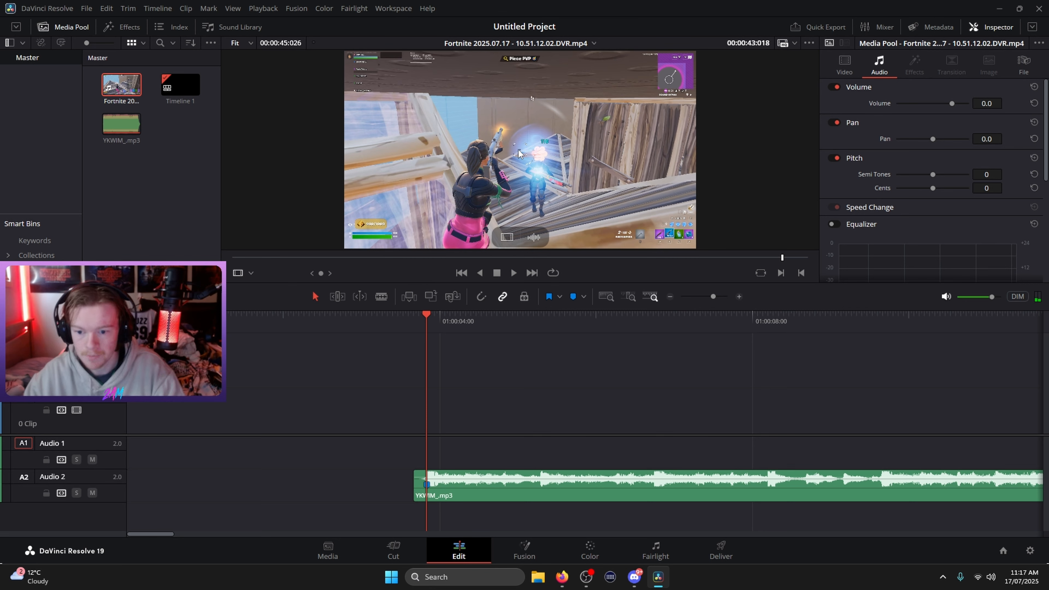
key("m")
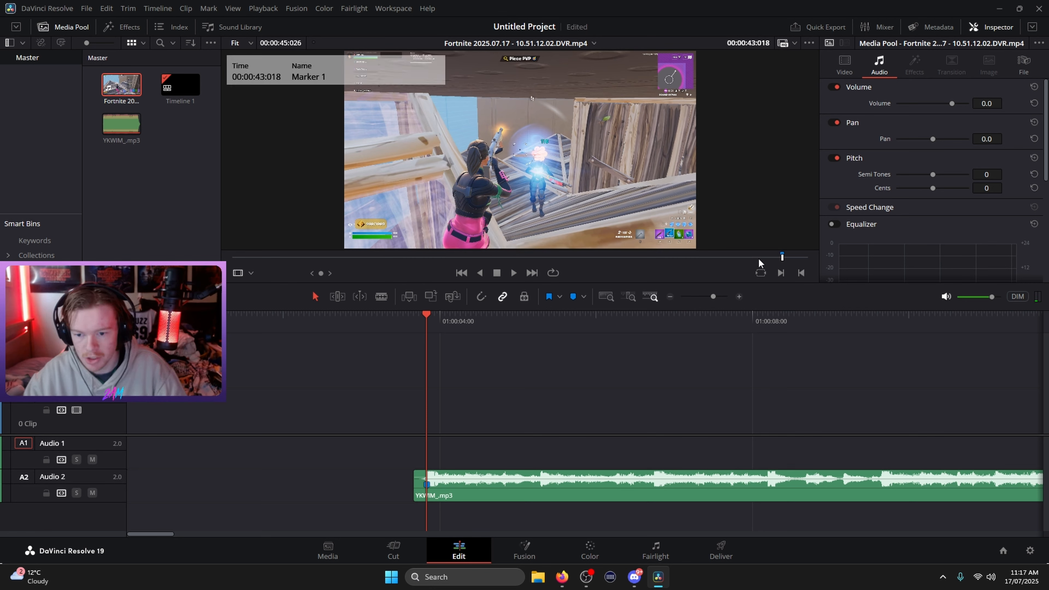
- Set the recording's in point at 00:00:35:041 and place the shortened clip at the start of the timeline
left_click_drag(758, 257, 683, 257)
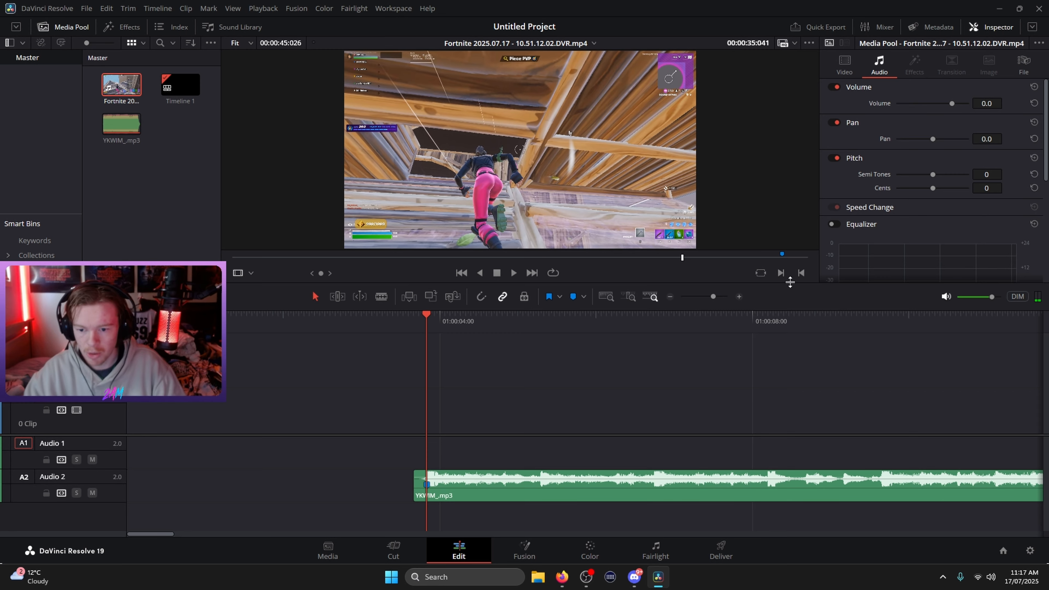
left_click(781, 274)
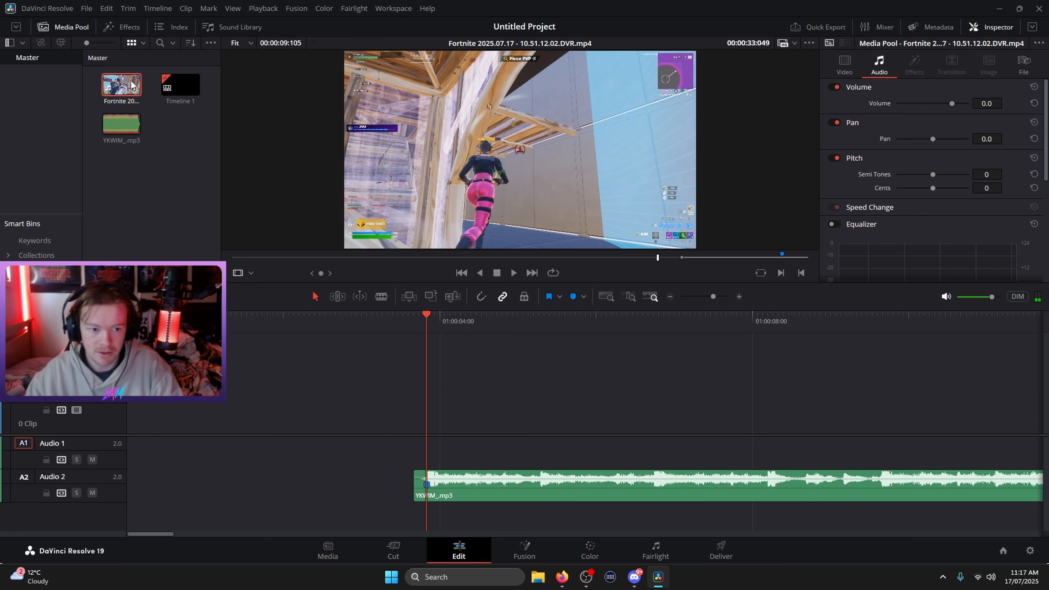
mouse_move(124, 85)
left_mouse_down()
mouse_move(271, 294)
mouse_move(274, 389)
mouse_move(169, 411)
left_mouse_up()
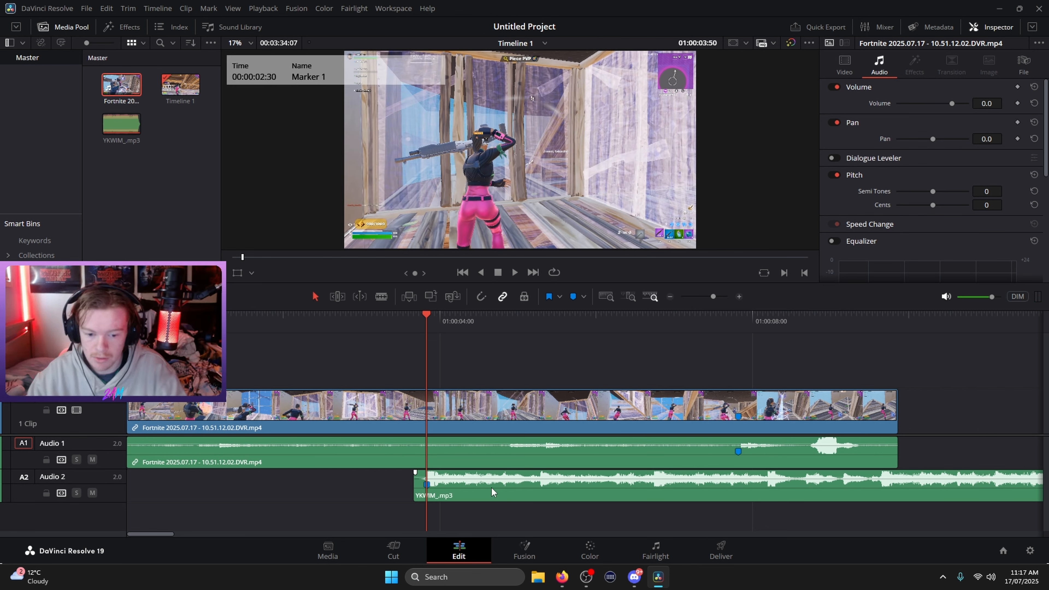
- Turn on snapping and move the song so its beat marker aligns with the Fortnite clip's shot marker
left_click_drag(489, 490, 789, 481)
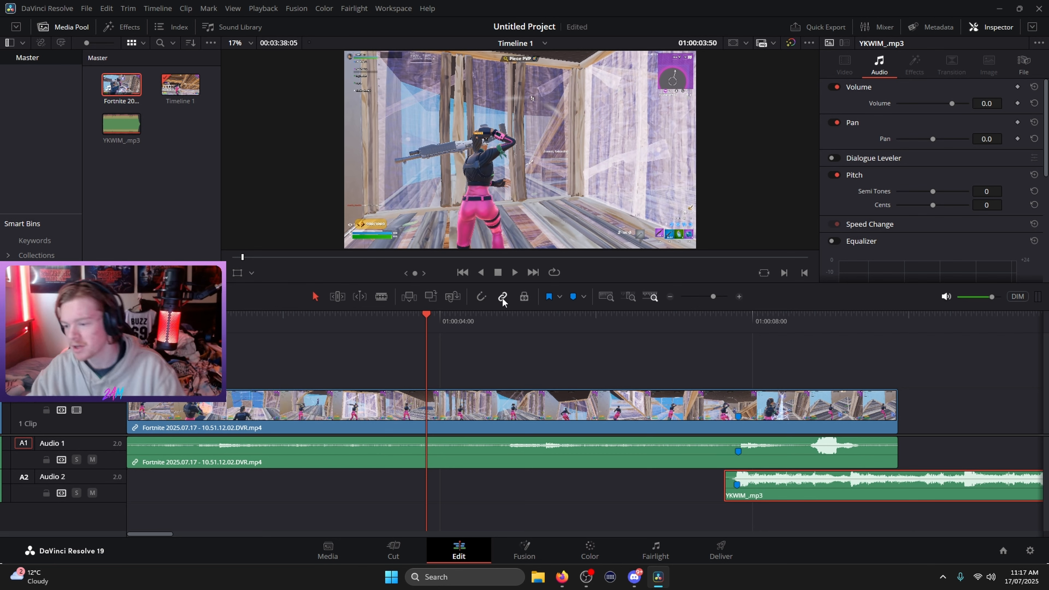
mouse_move(894, 497)
left_mouse_down()
mouse_move(939, 488)
mouse_move(890, 480)
left_mouse_up()
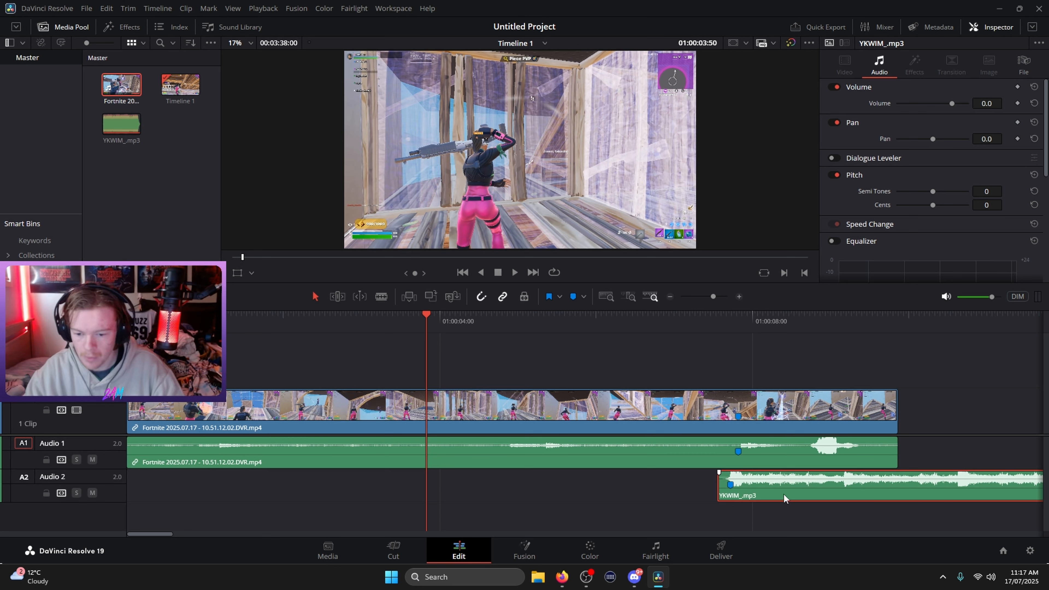
left_click_drag(783, 494, 793, 495)
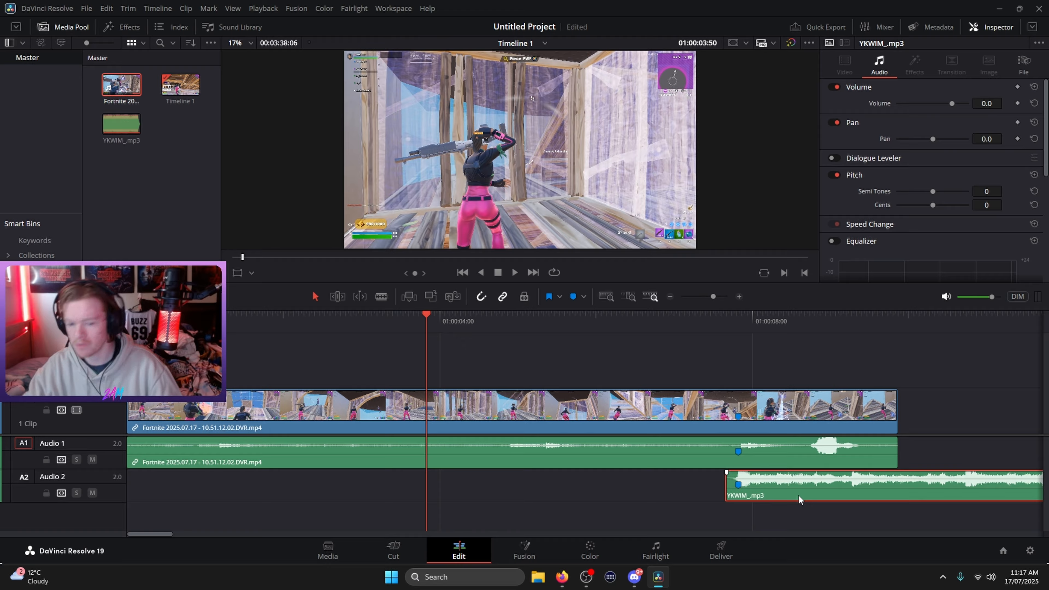
- Play the timeline from the start and replay the marked shot to check its sync with the beat
key("Home")
key("space")
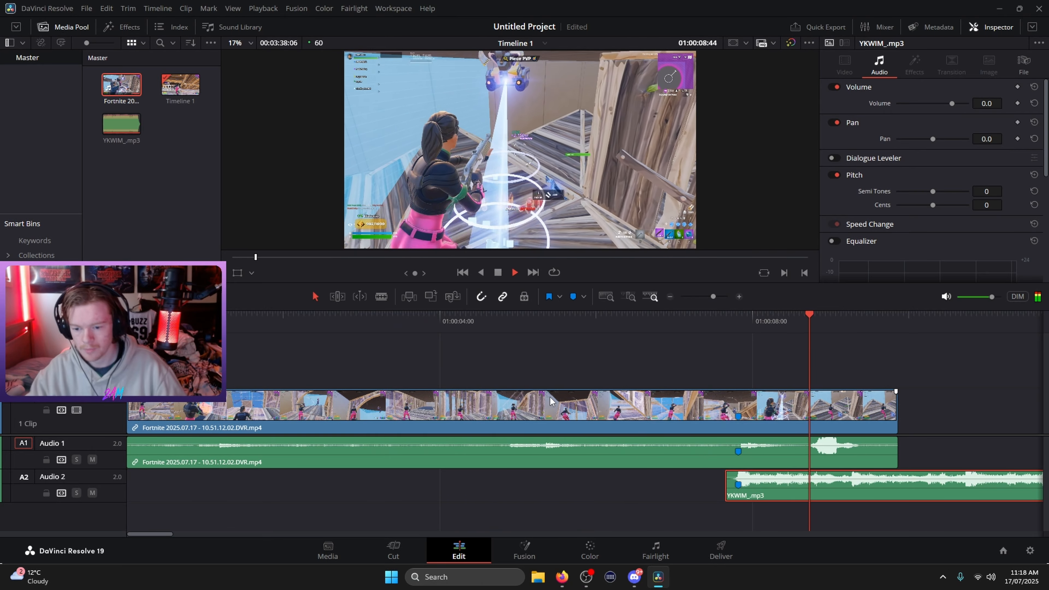
key("space")
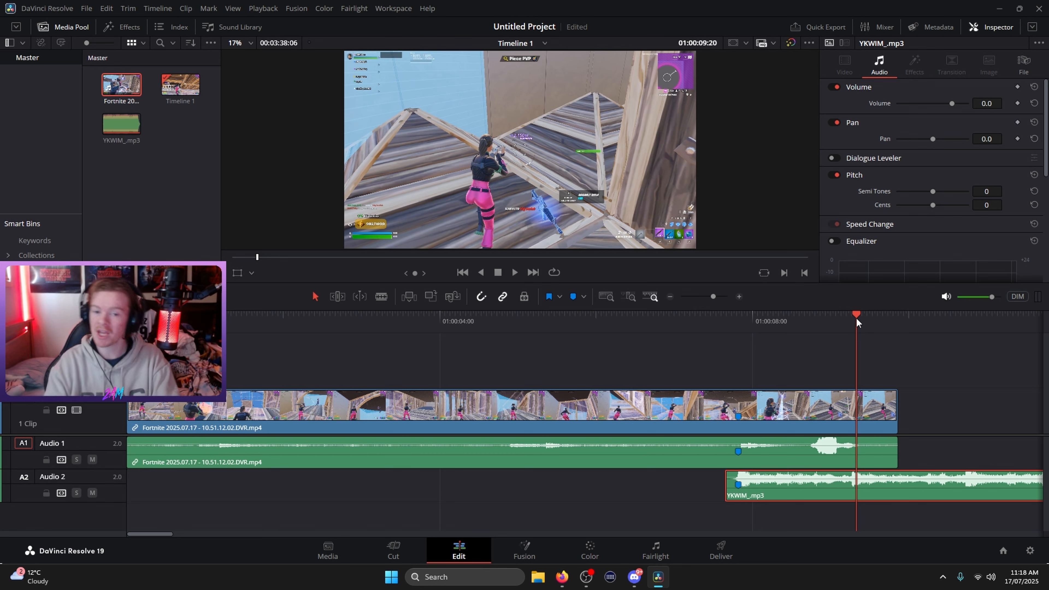
left_click(725, 319)
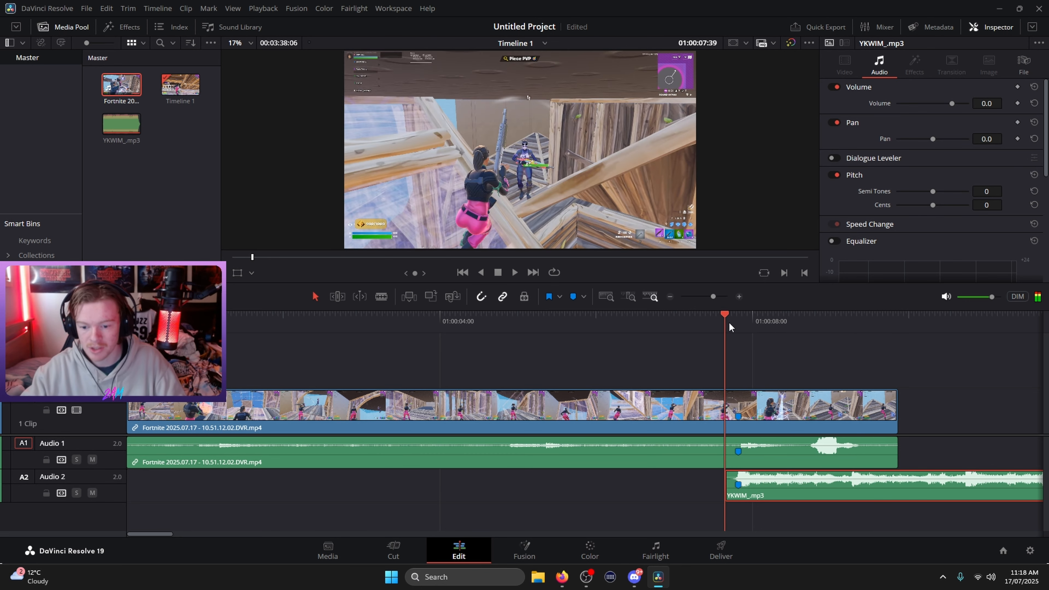
key("space")
- Mute the Audio 1 game sound and play the marked shot with only the music
left_click(91, 460)
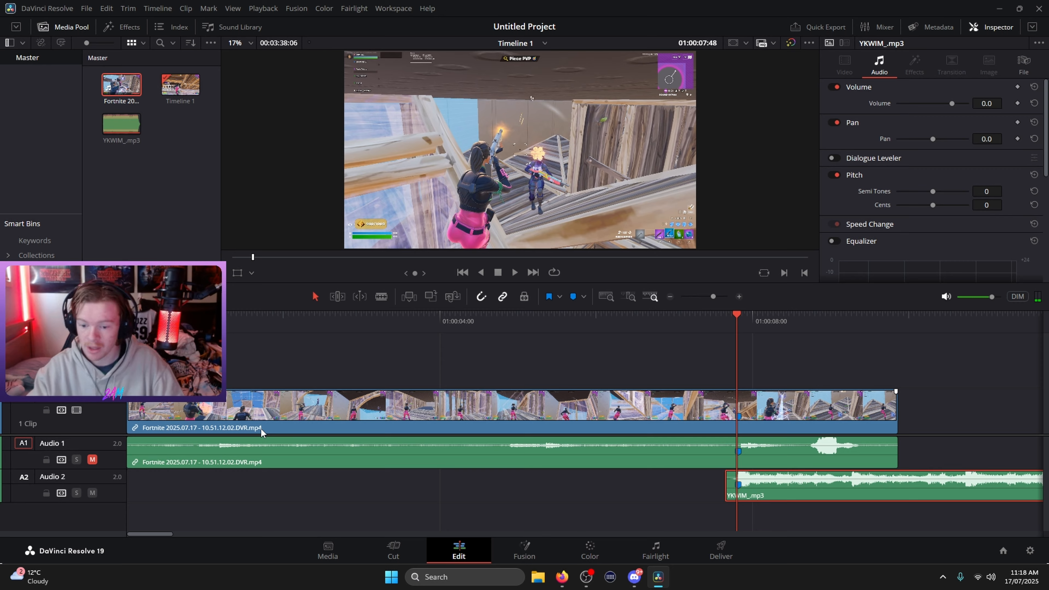
key("space")
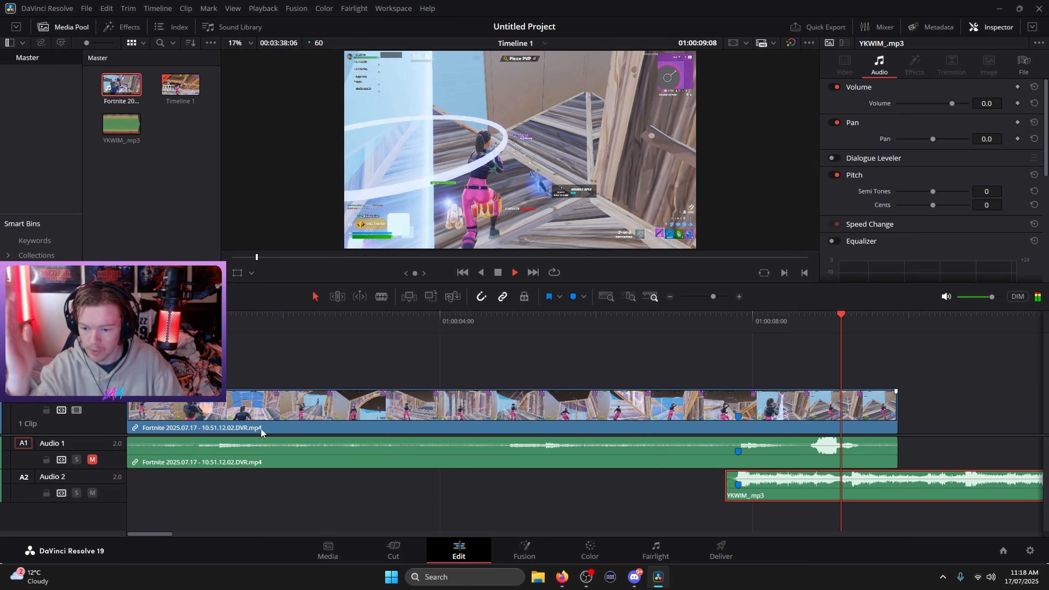
key("space")
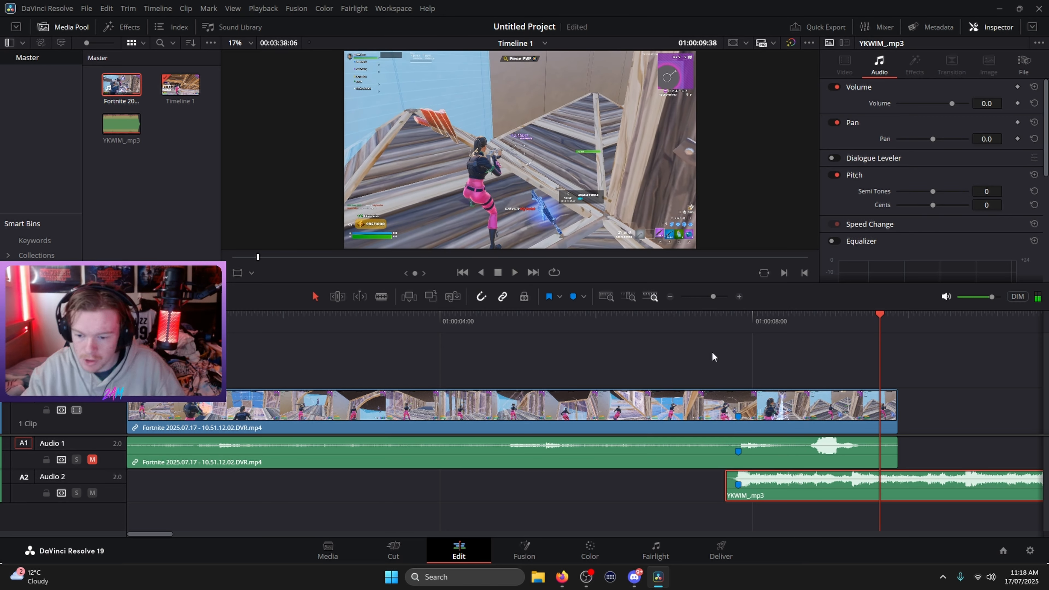
- Trim the end of the Fortnite clip to the song's next beat at 01:00:09:16
left_click_drag(883, 324, 851, 328)
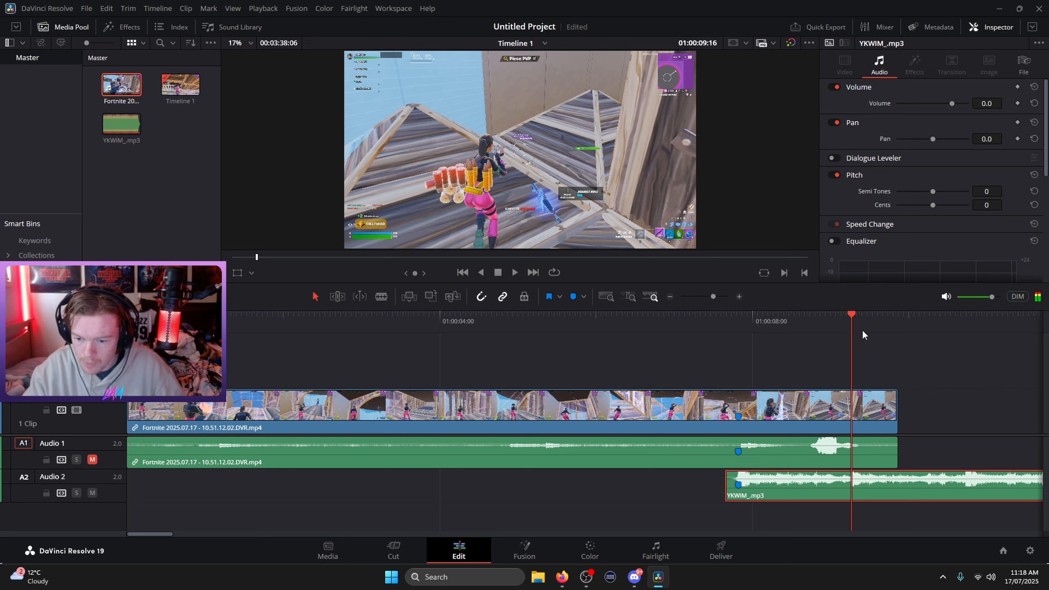
left_click(890, 456)
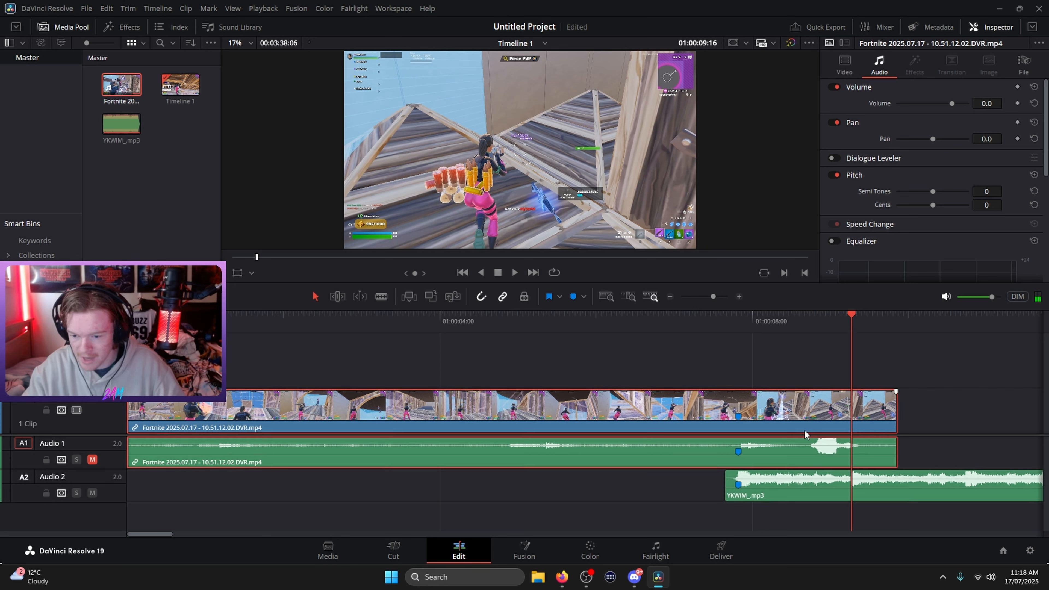
left_click(897, 422)
left_click_drag(882, 423, 851, 423)
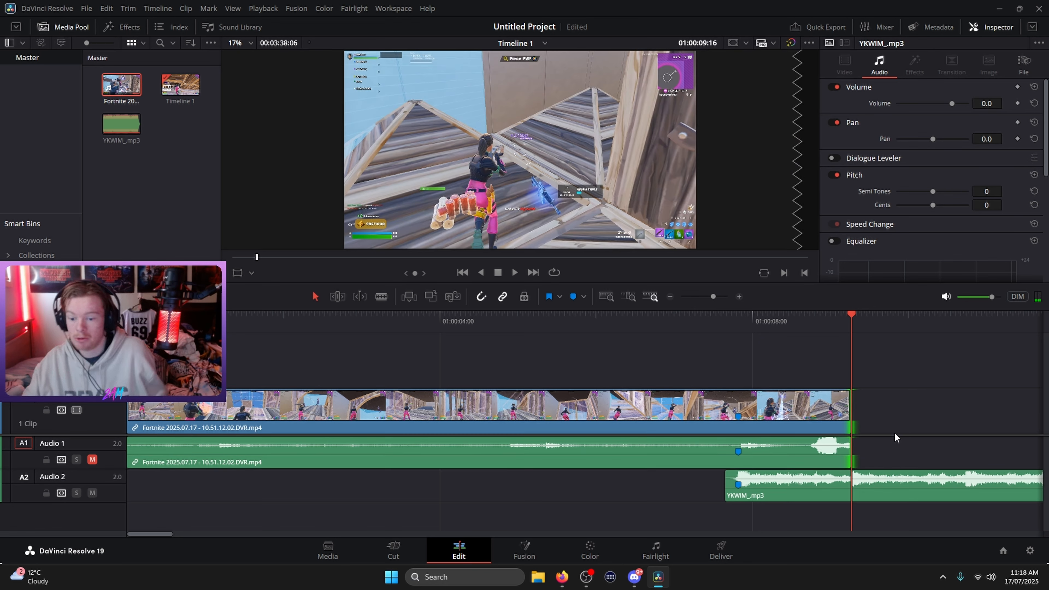
left_click(826, 325)
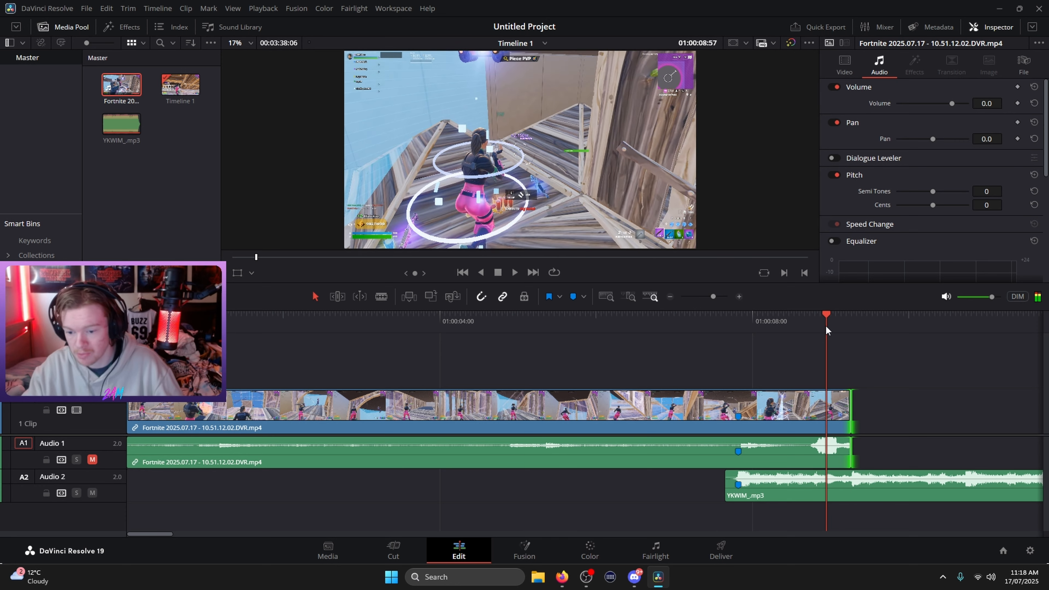
- Play past the trimmed end of the Fortnite clip, and unlink the clip's video from its game audio
key("space")
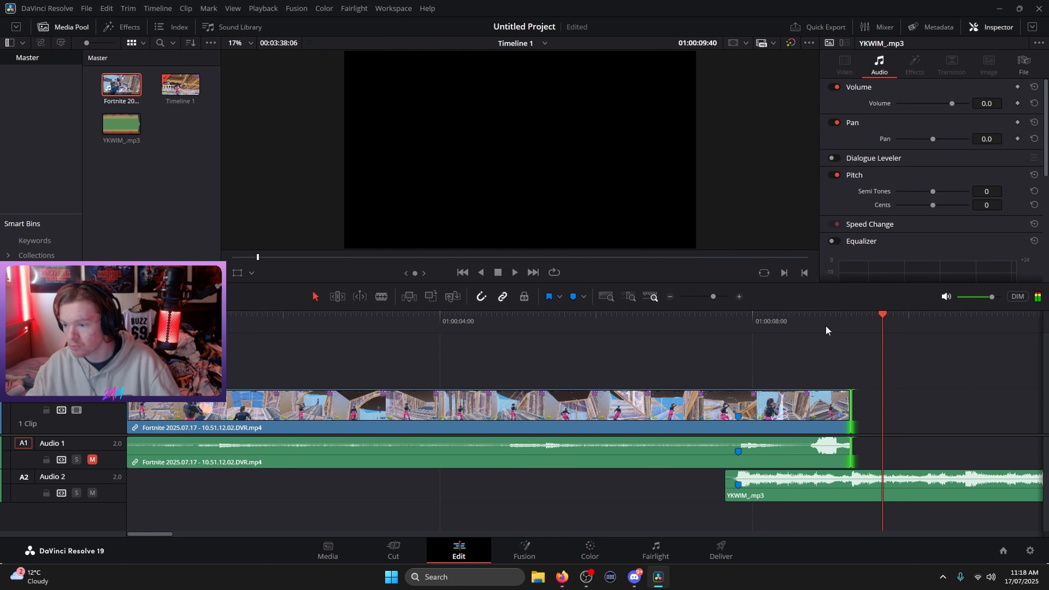
left_click_drag(792, 327, 386, 324)
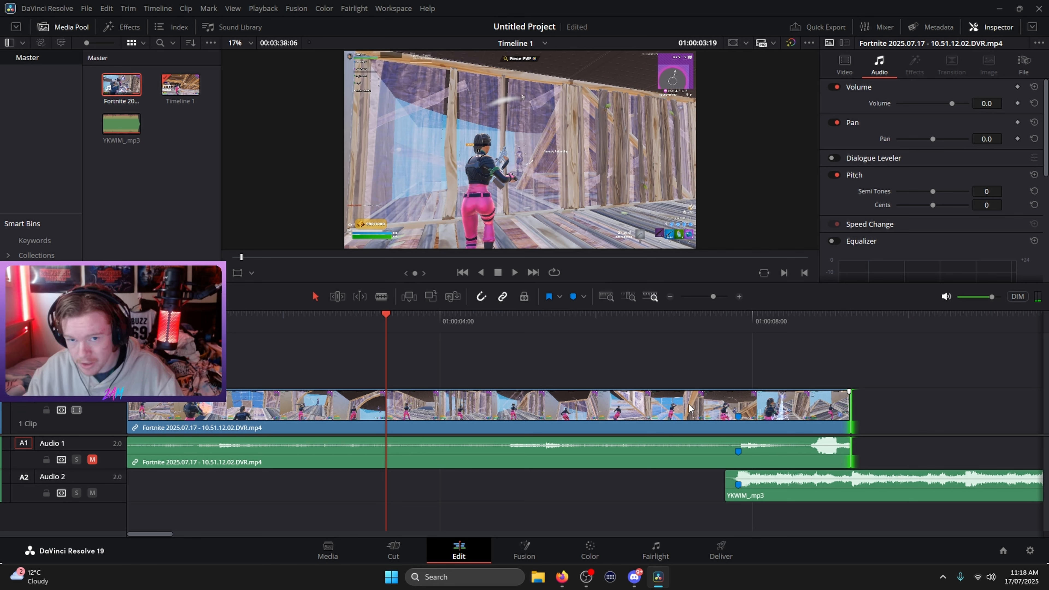
right_click(725, 416)
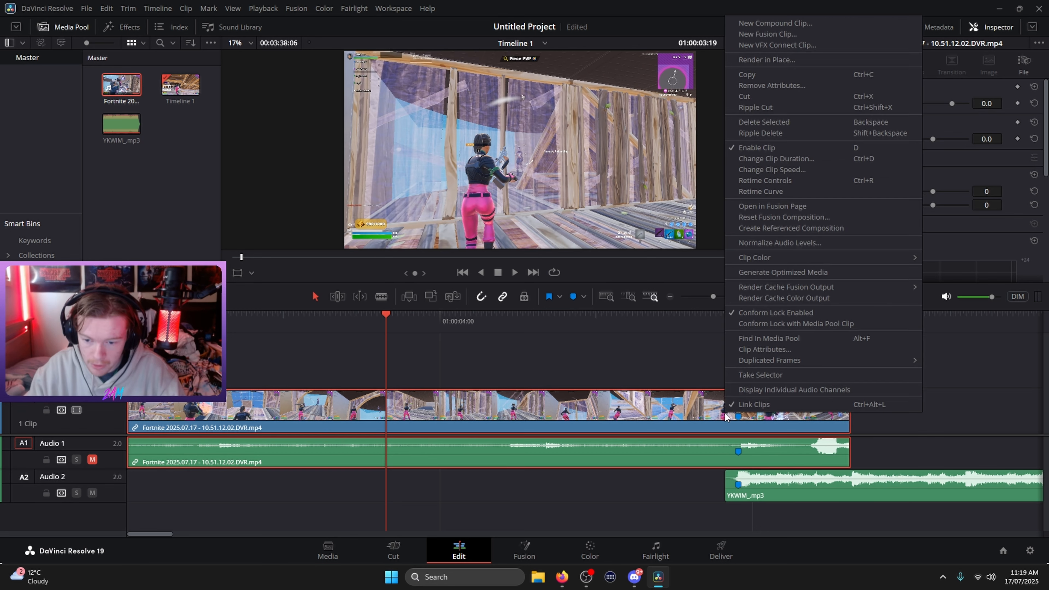
left_click(776, 406)
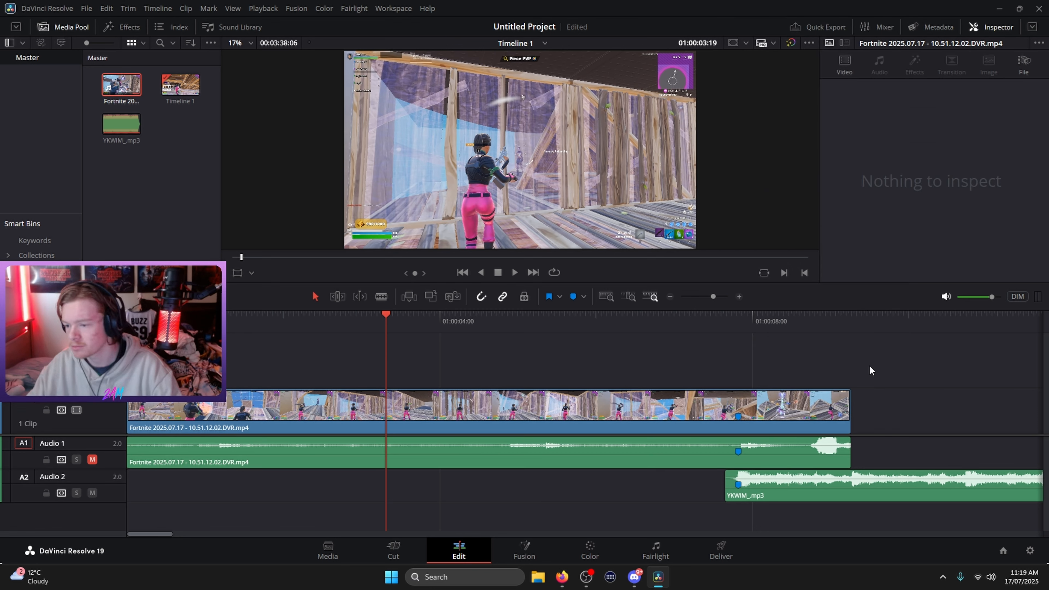
- Place the playhead on the shot marker, show the Fortnite video clip's retime controls and open its speed options
left_click(738, 319)
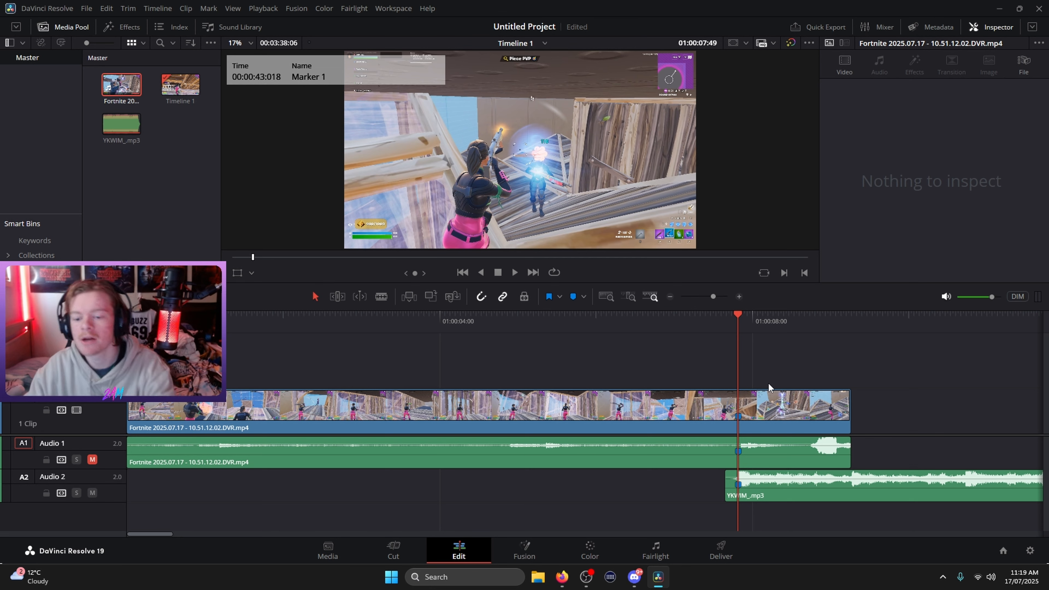
right_click(767, 413)
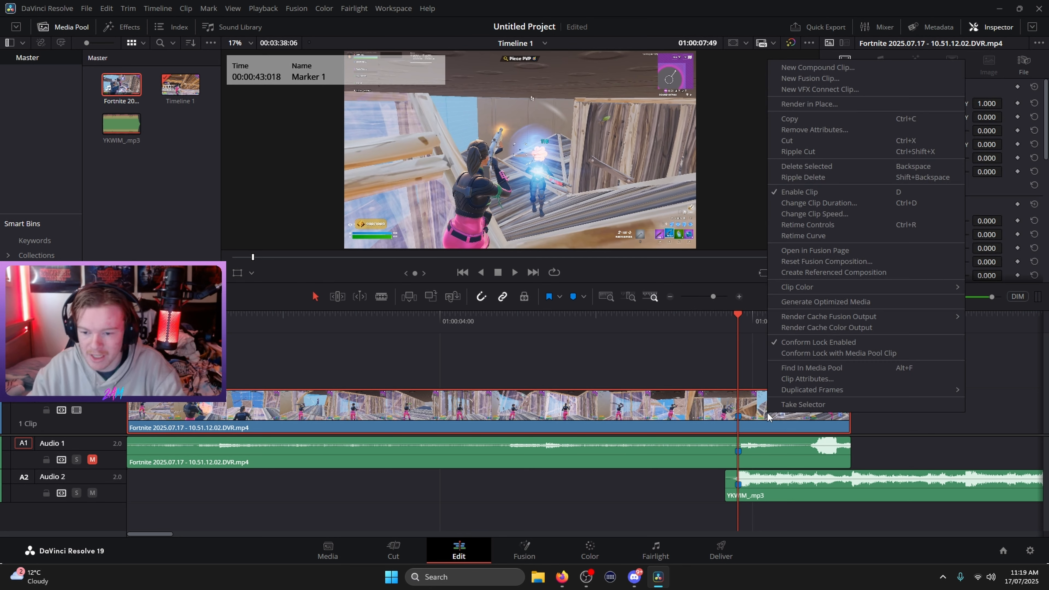
left_click(815, 225)
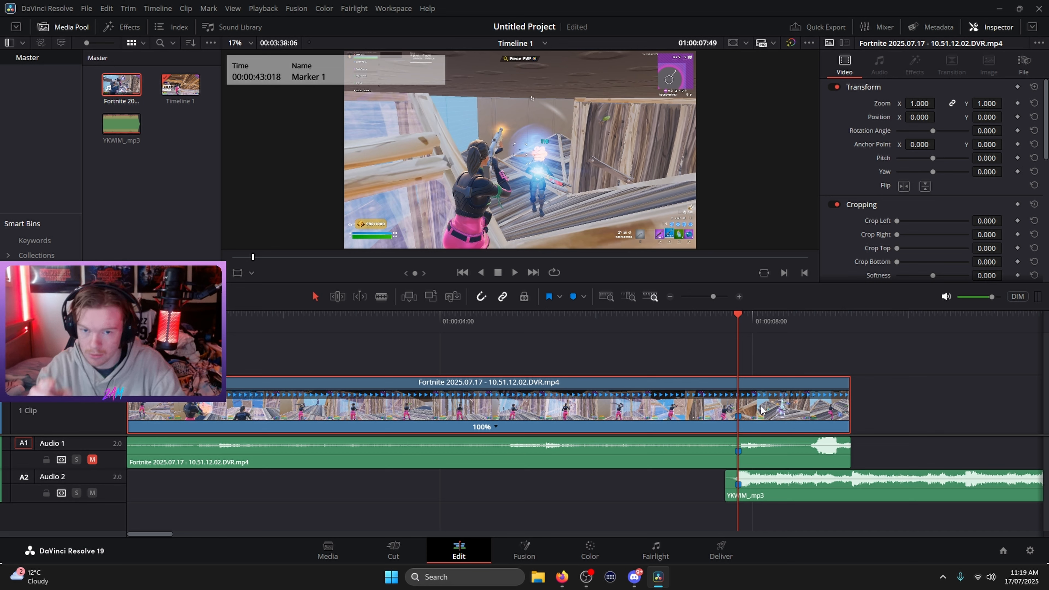
left_click(495, 426)
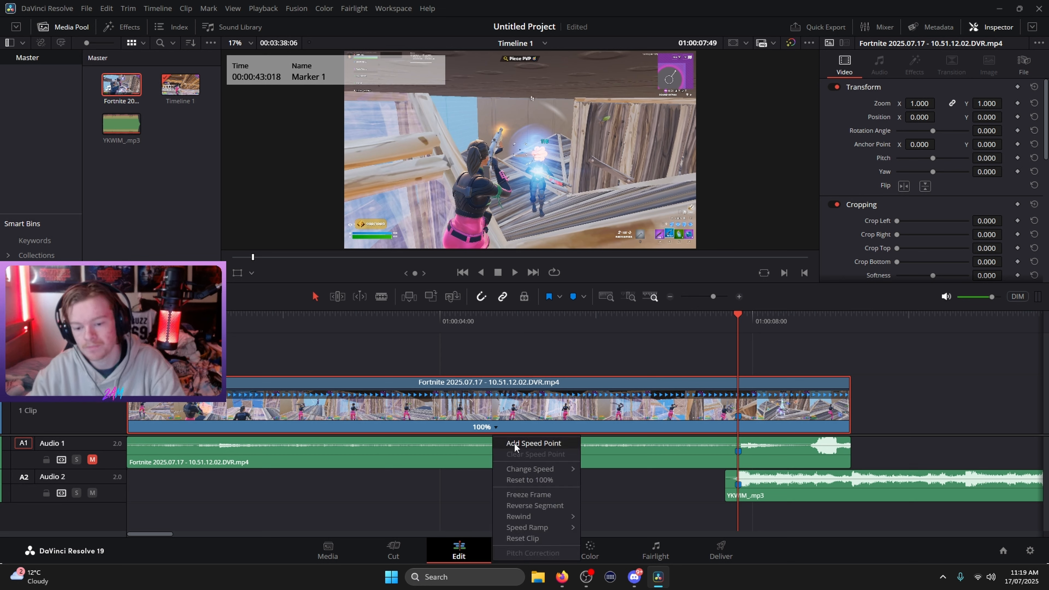